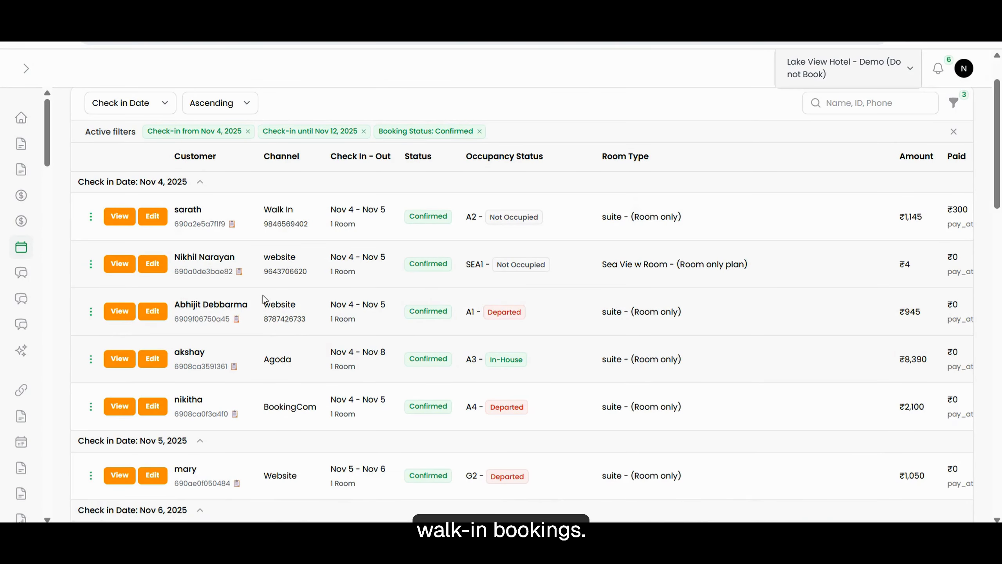
Open the first Nov 4 walk-in reservation for editing.
scroll(263, 297, down, 10)
scroll(269, 326, up, 8)
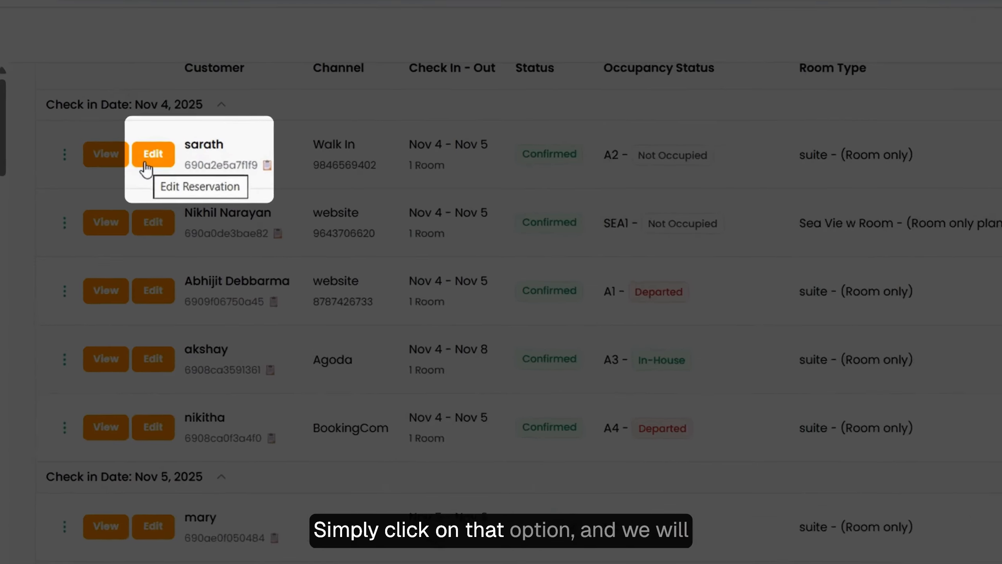
click(149, 155)
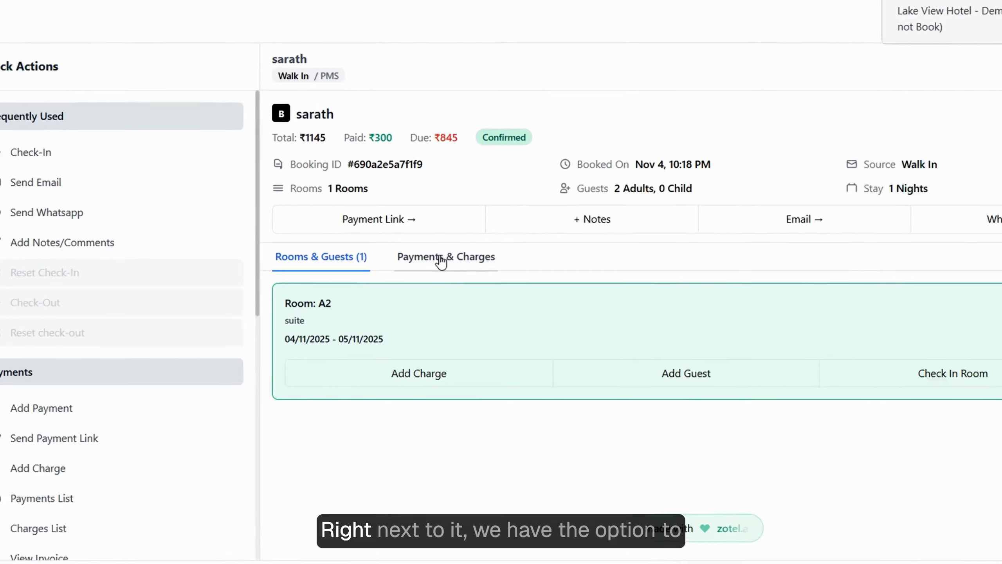
Review the booking's payments and charges folio.
click(440, 257)
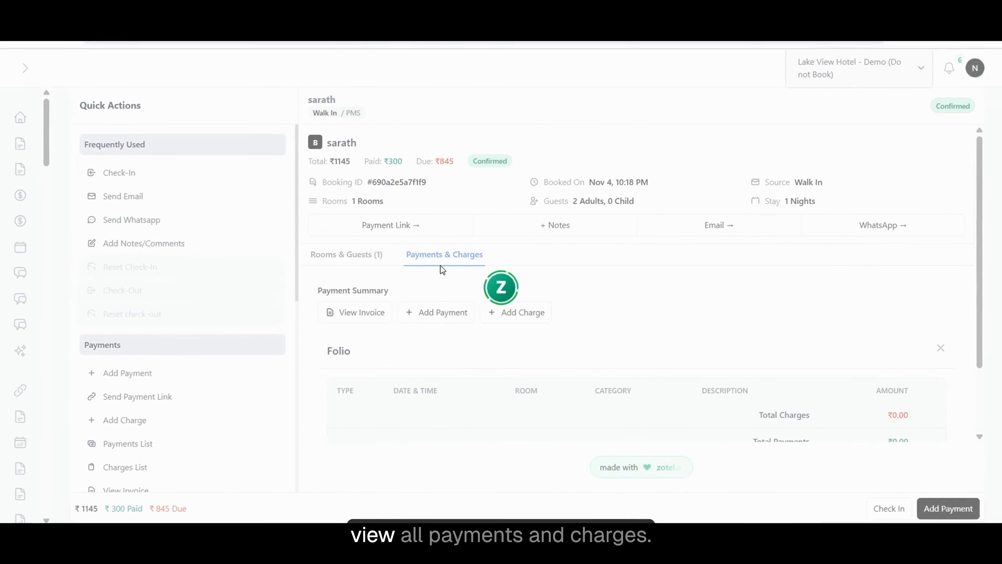
scroll(427, 279, down, 5)
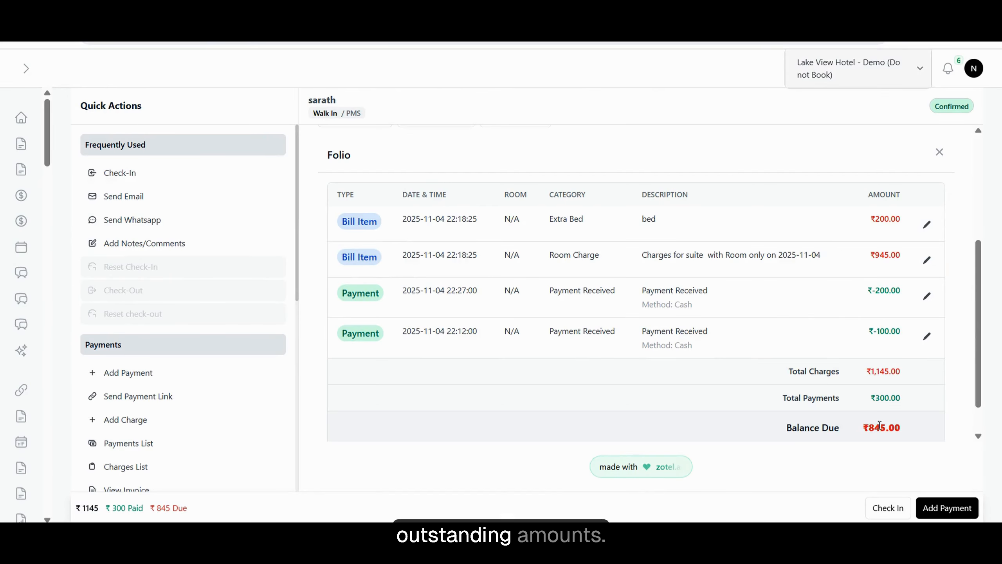
scroll(390, 332, up, 5)
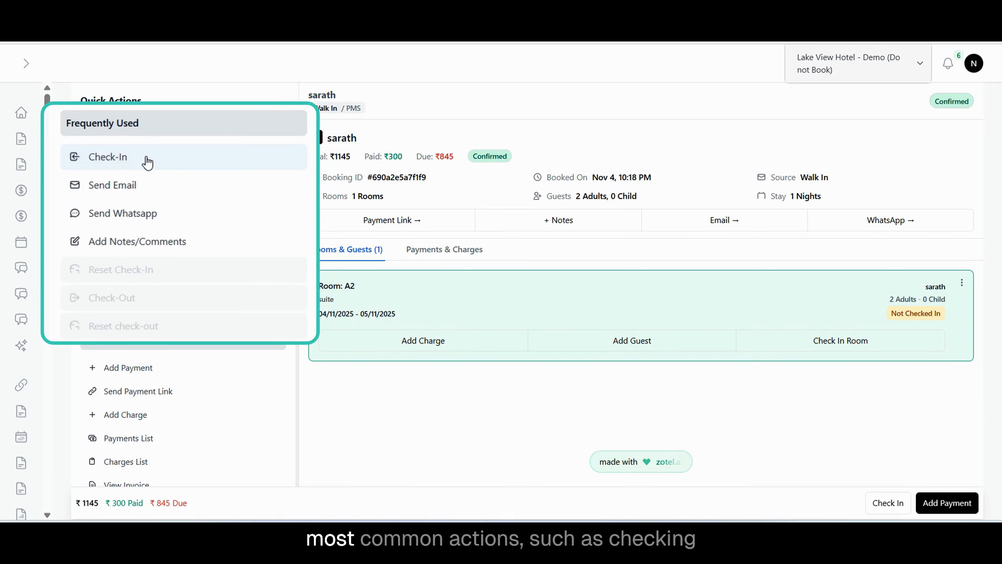
Open the guest check-in form and review its date and time fields.
click(153, 172)
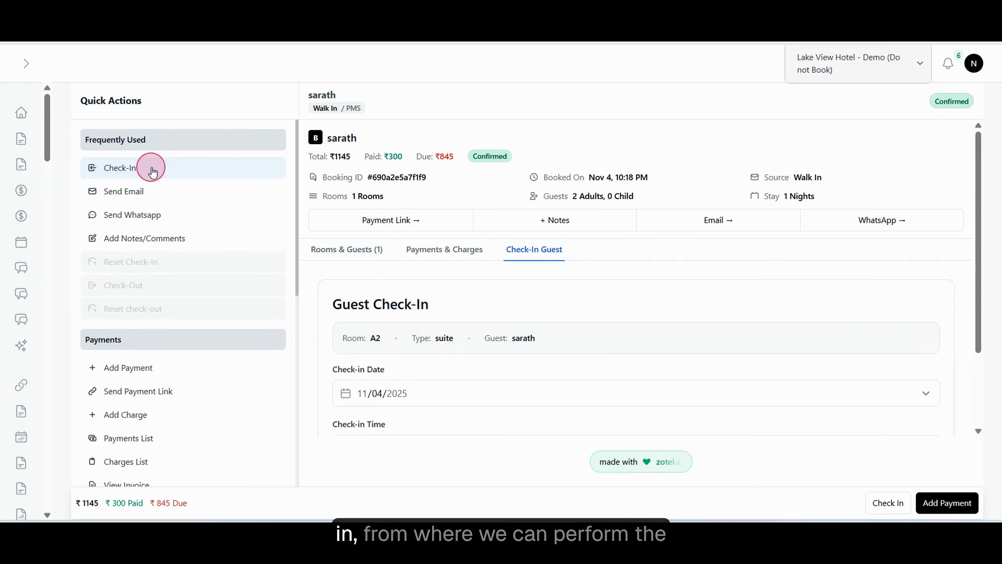
scroll(735, 364, down, 3)
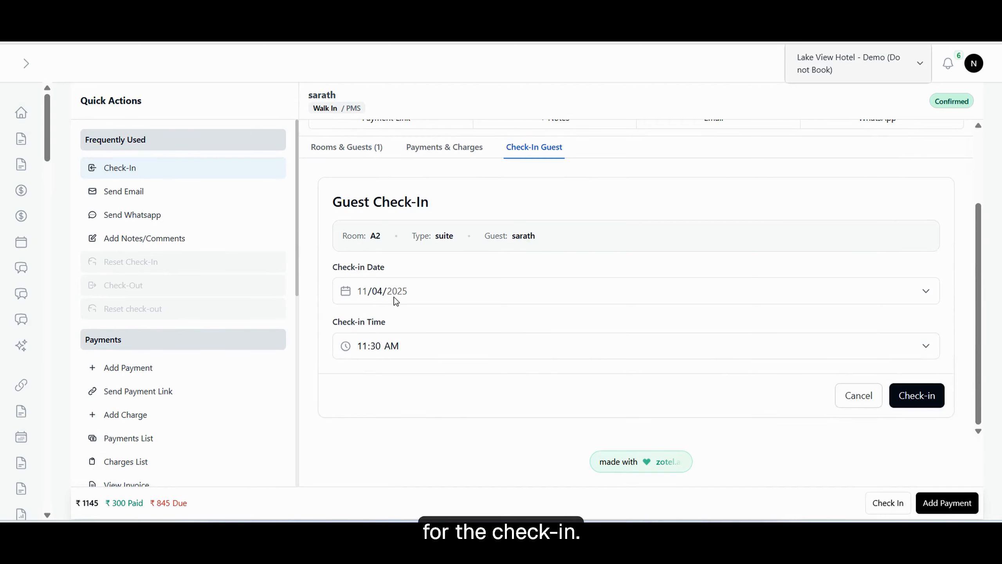
scroll(316, 299, up, 3)
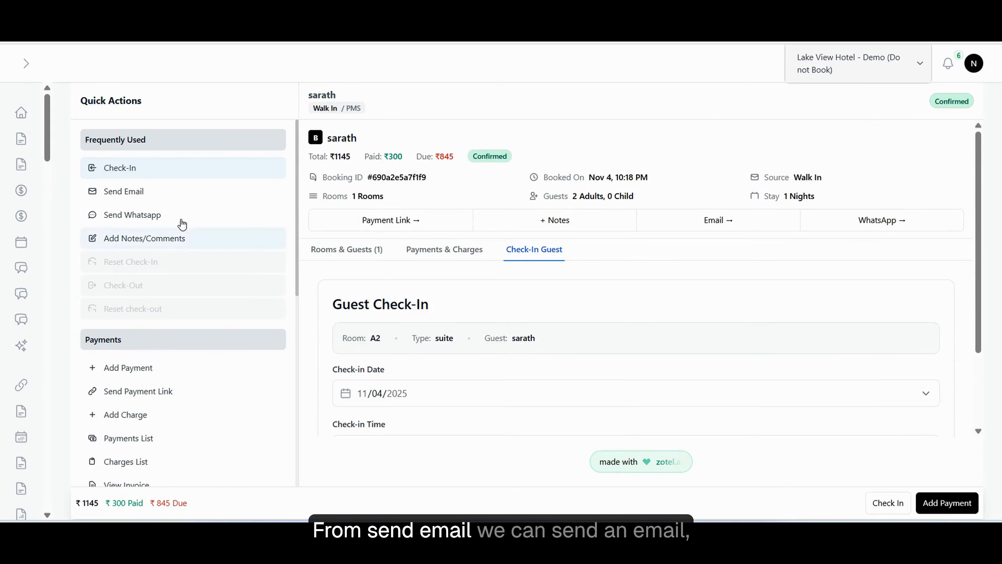
Open the email and WhatsApp booking confirmation forms and look over their message histories.
click(131, 192)
scroll(662, 354, down, 5)
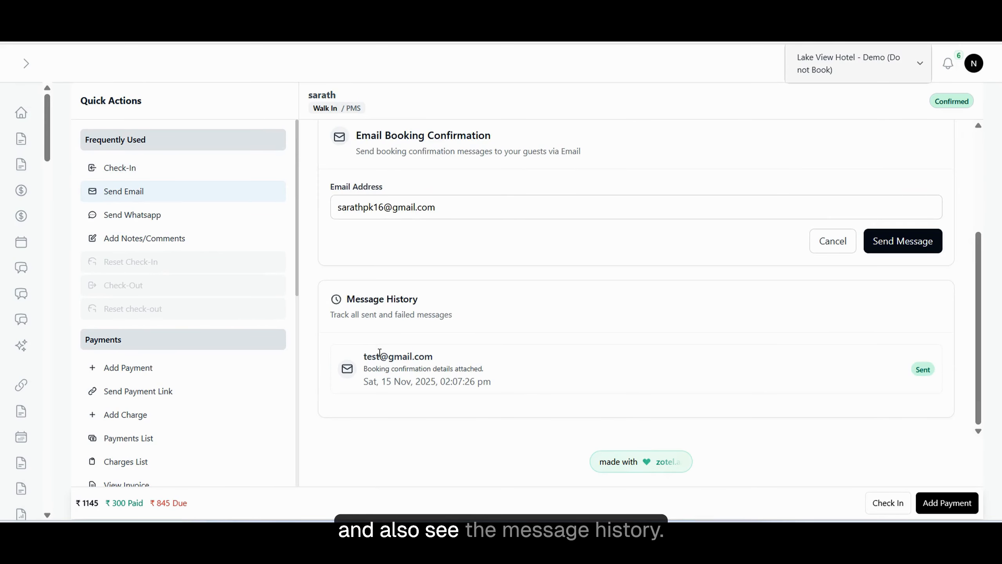
click(233, 218)
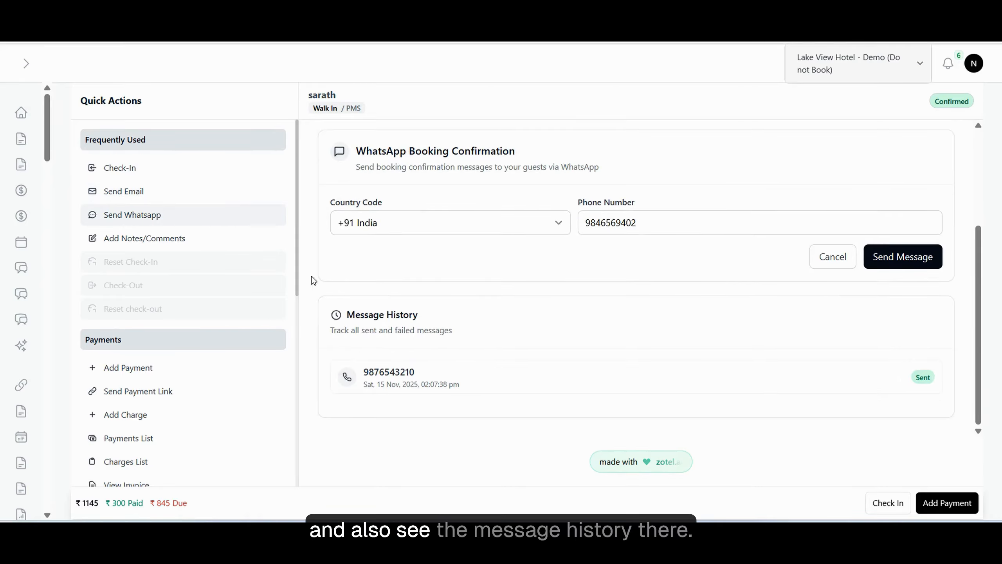
Add and save the note "hi hello" on the booking.
click(193, 238)
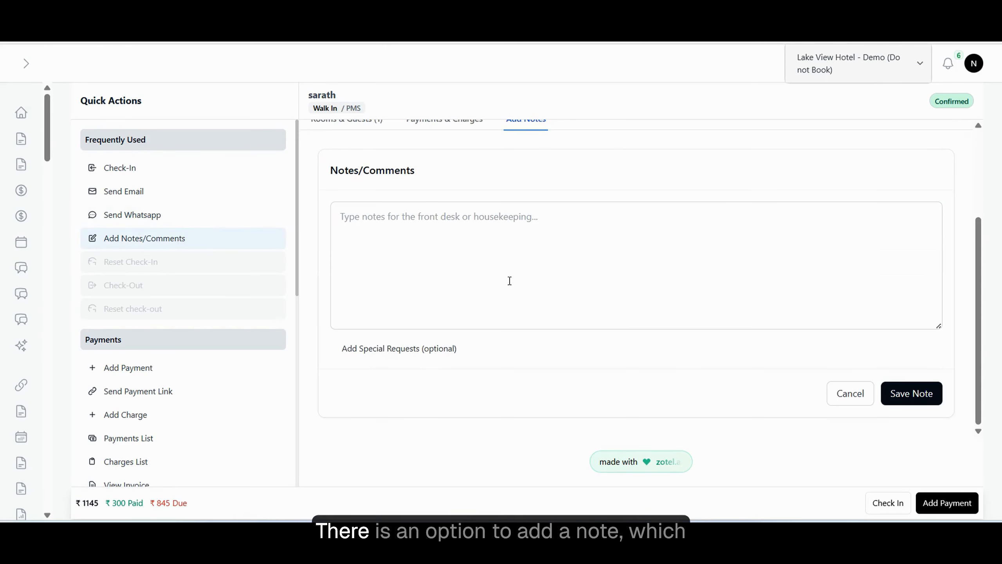
click(589, 296)
text(hi he)
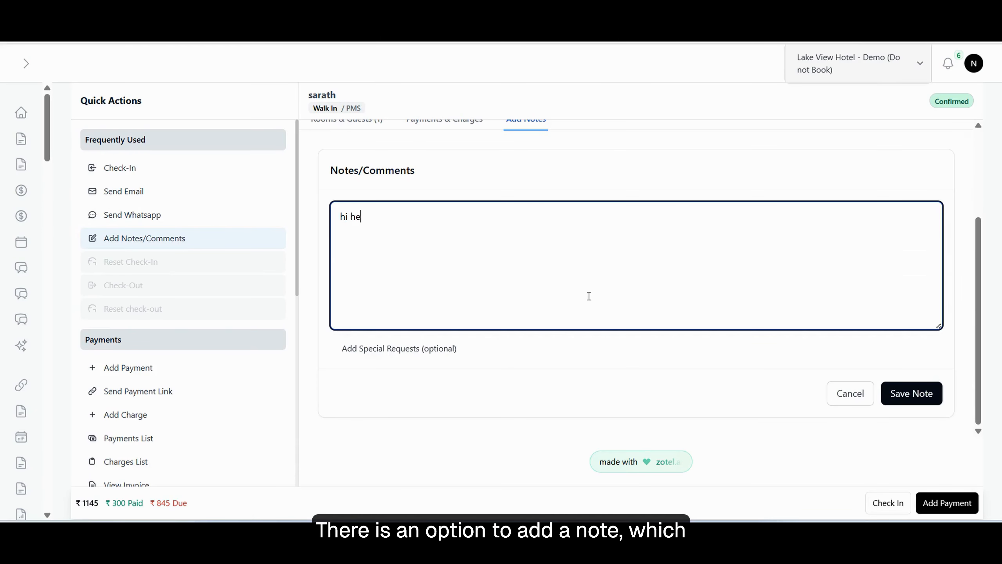
text(llo)
click(912, 393)
click(613, 110)
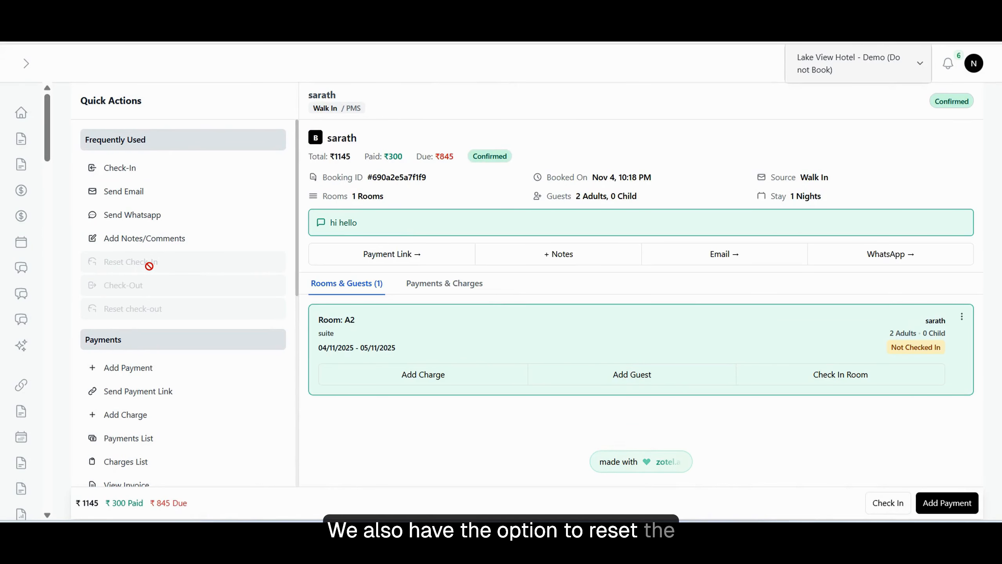
Check the guest into room A2 on 11/04/2025 at 11:30 AM and open the reset check-in panel.
click(156, 169)
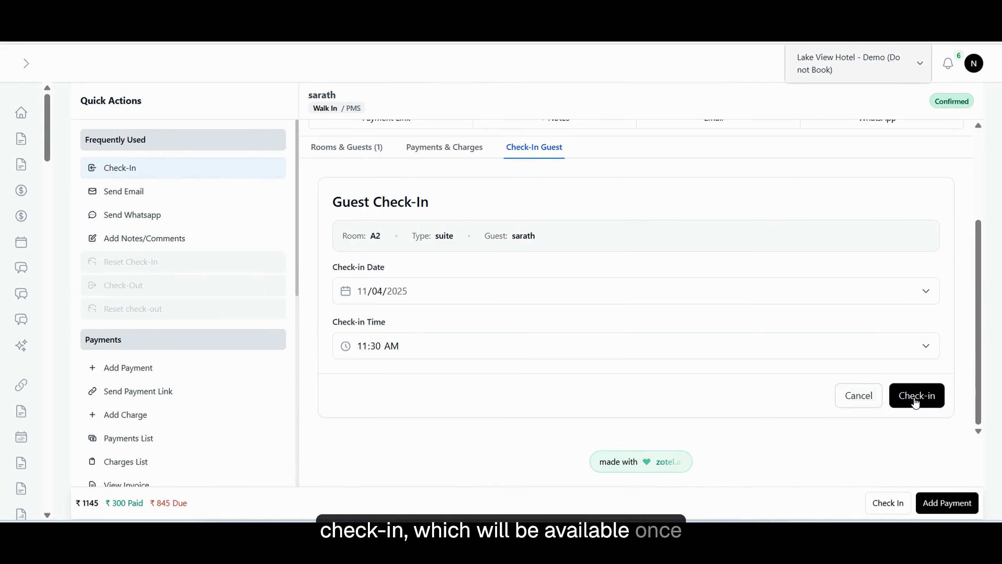
click(916, 395)
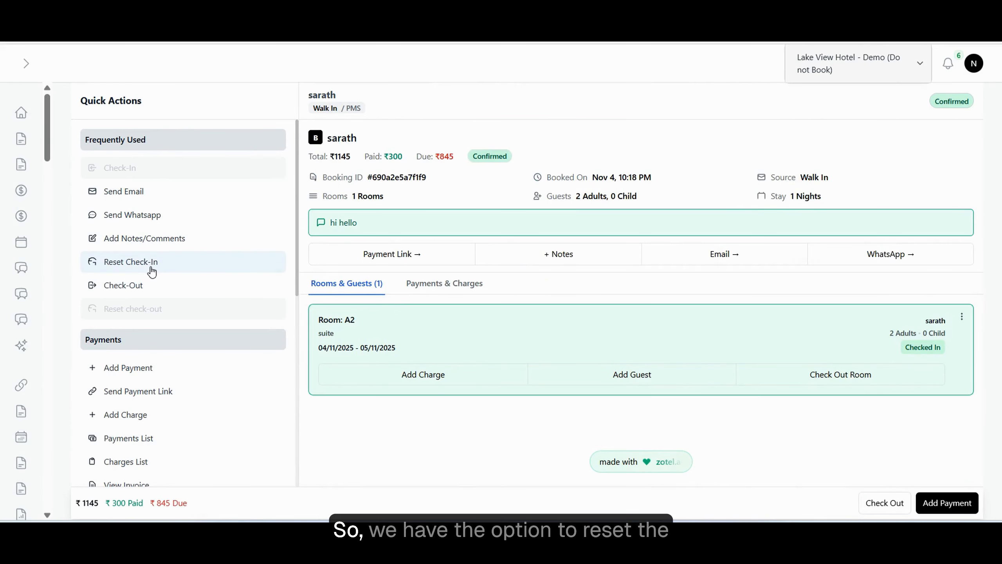
click(151, 271)
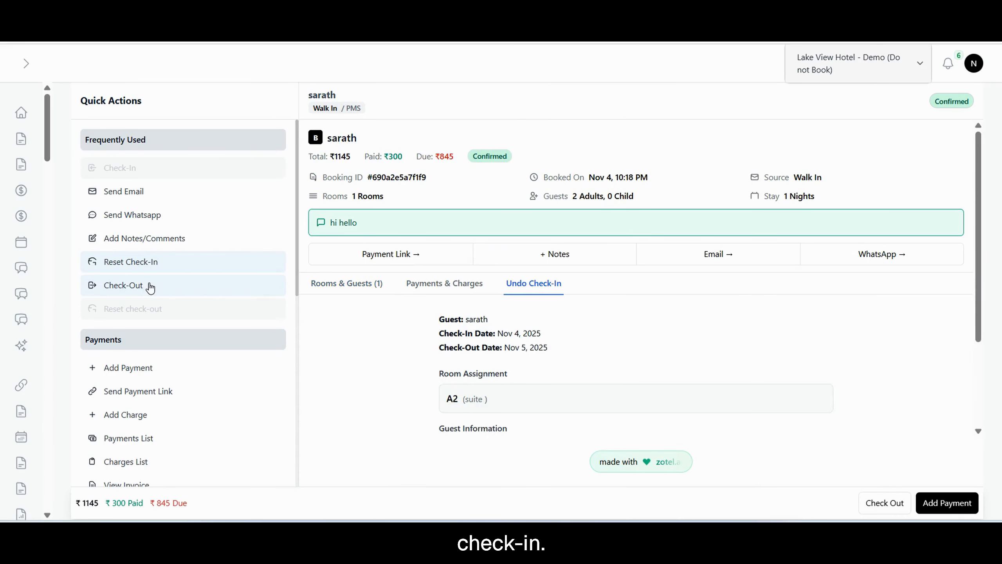
Check the guest out of room A2 on 11/05/2025 at 12:00 PM.
click(150, 287)
scroll(673, 347, down, 3)
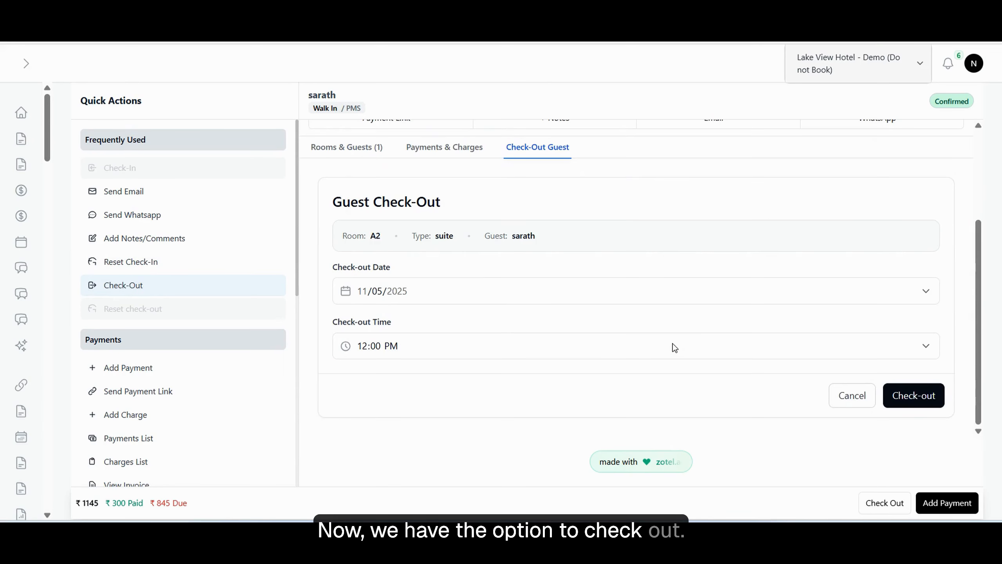
click(921, 404)
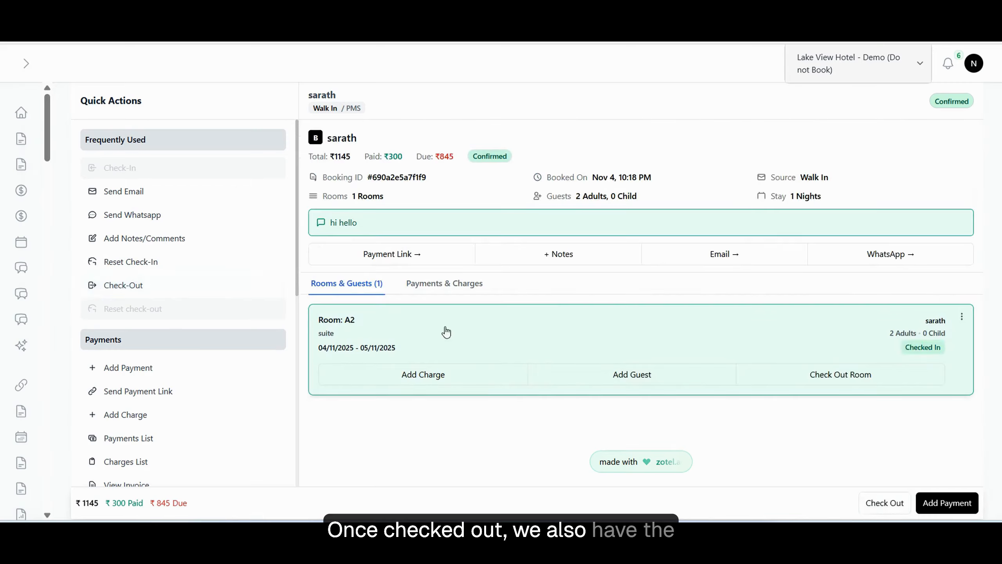
Reset the guest's check-out.
click(169, 319)
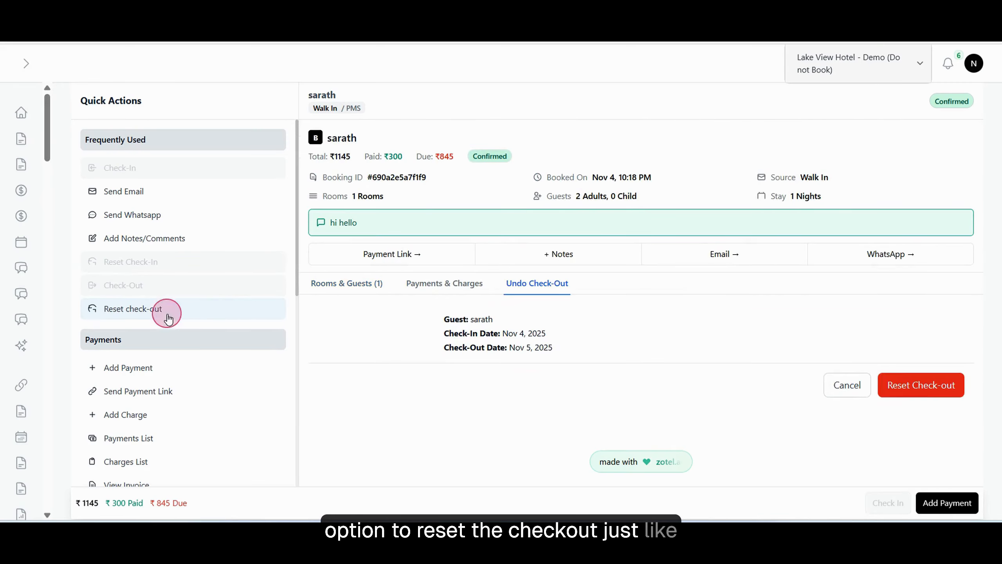
click(935, 384)
click(612, 112)
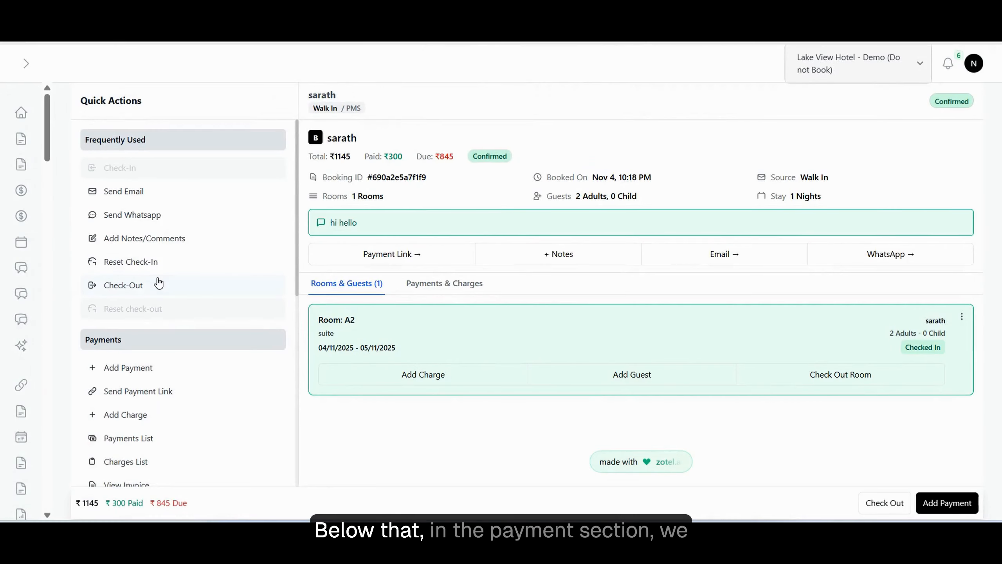
Open the Add Payment form and review its fields.
scroll(237, 271, down, 3)
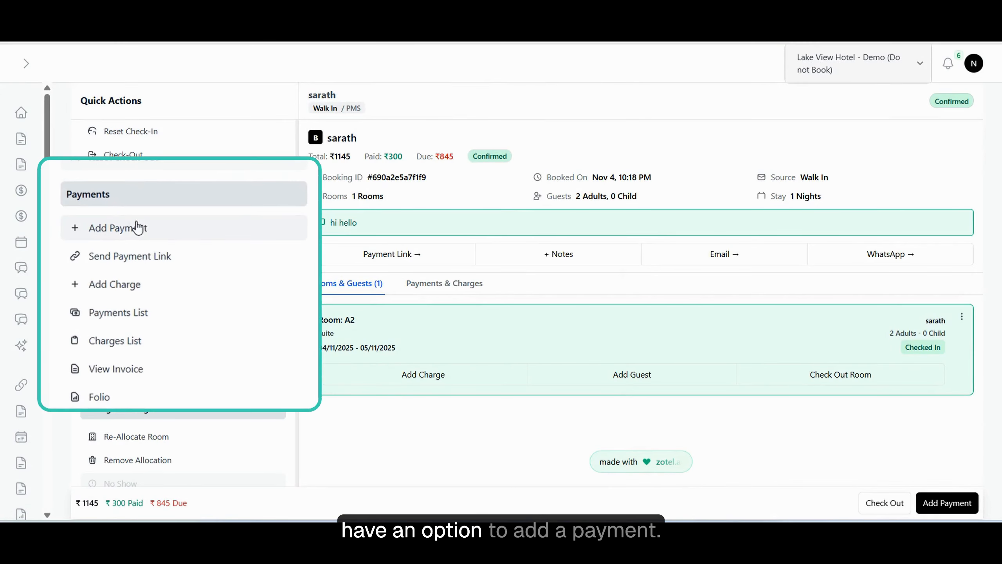
click(134, 233)
scroll(915, 387, down, 5)
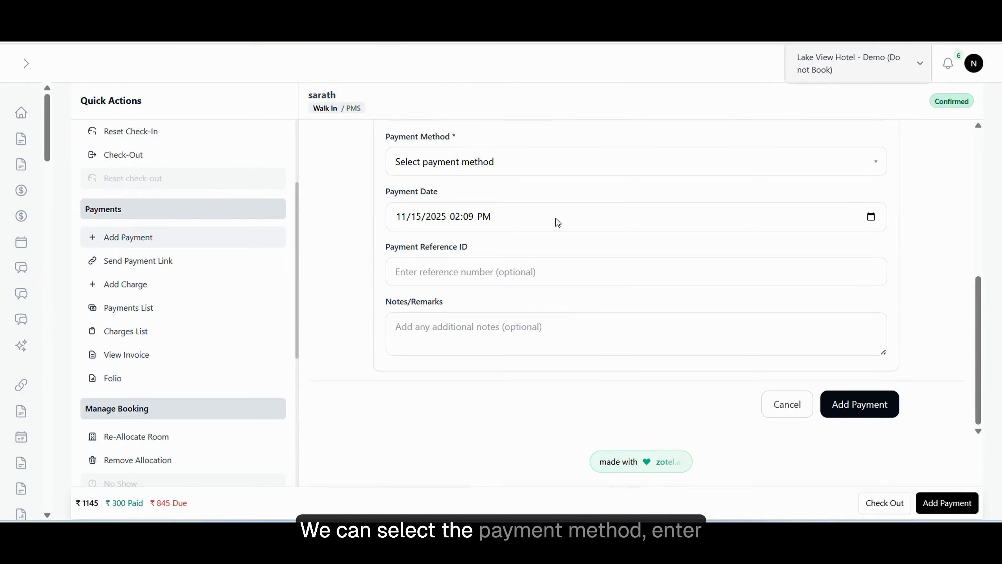
scroll(448, 241, up, 2)
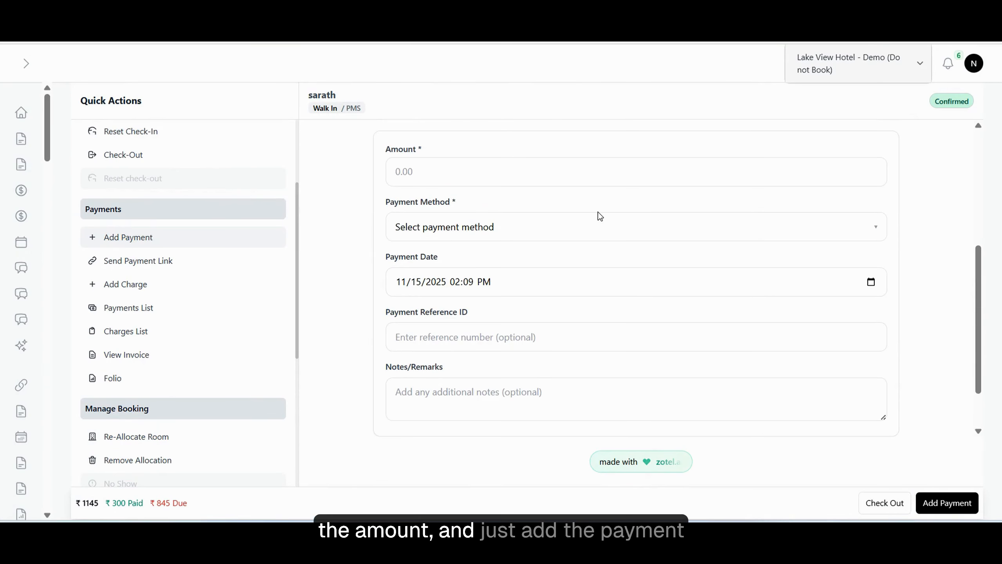
scroll(742, 312, down, 2)
Open the payment link form and toggle the customer email notification option off and back on.
click(188, 263)
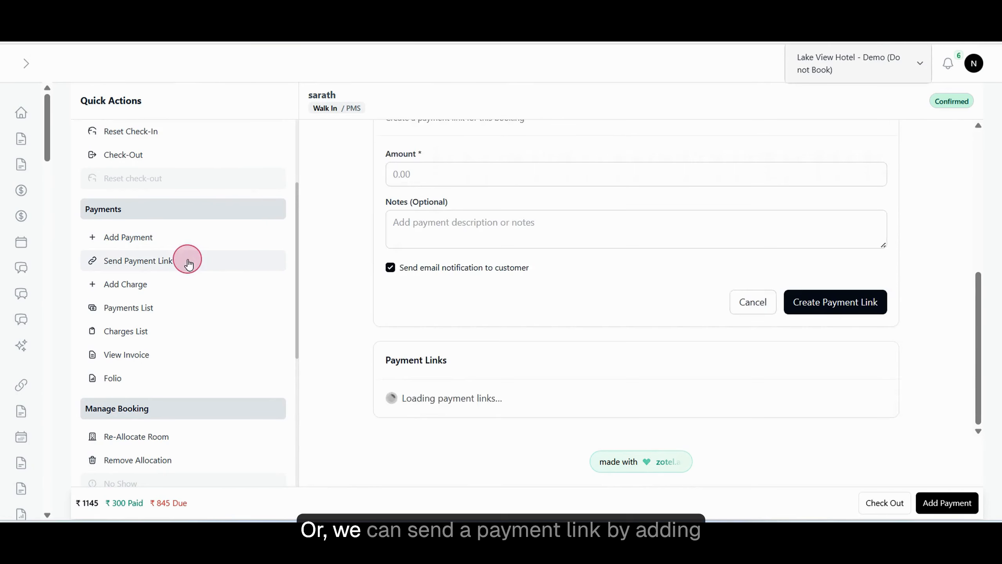
scroll(582, 284, up, 3)
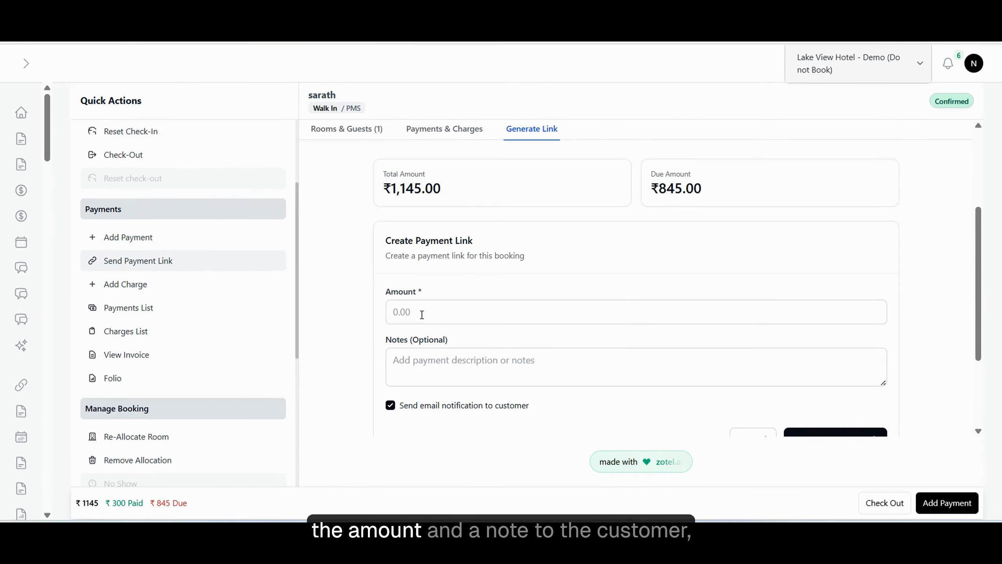
scroll(472, 353, down, 4)
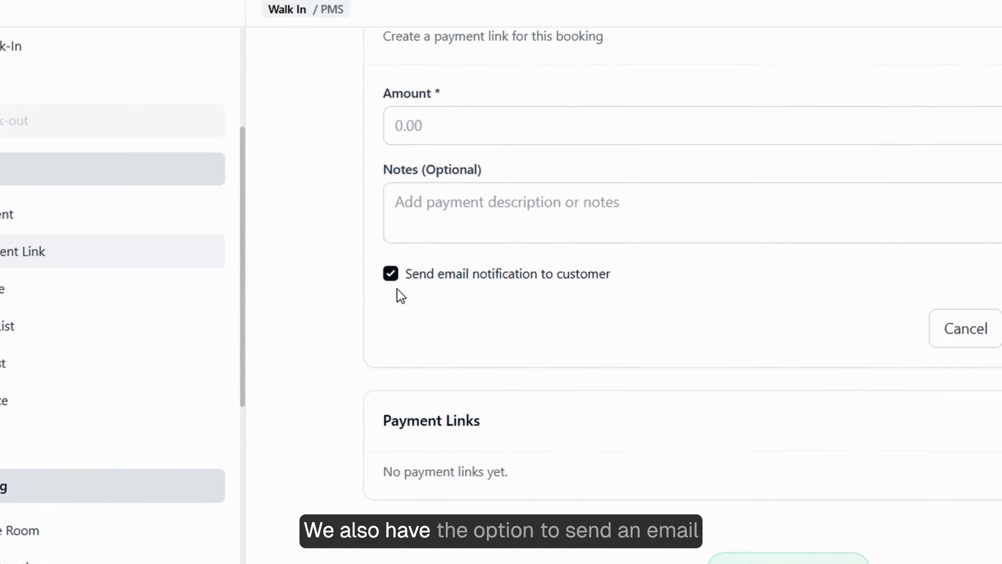
click(392, 278)
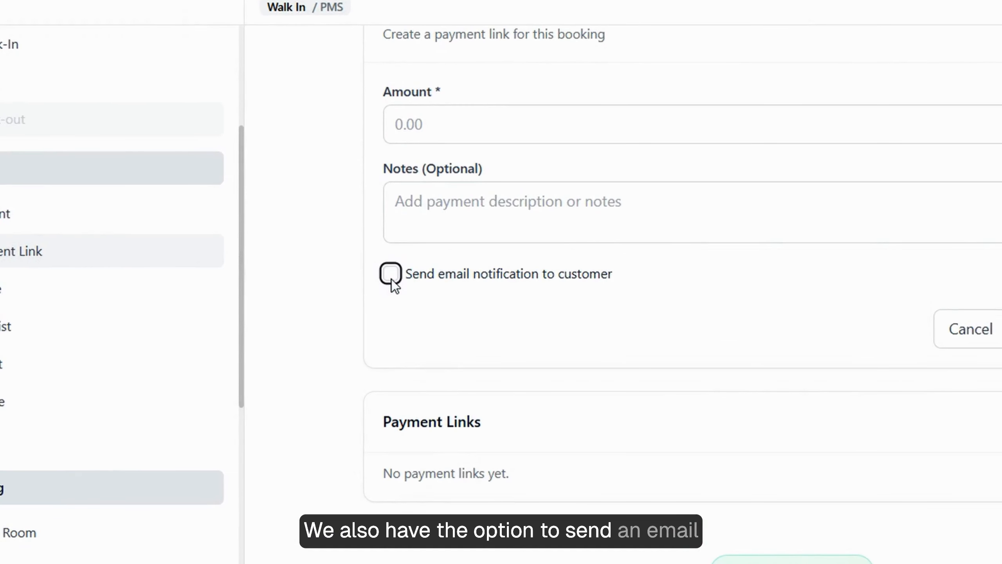
click(391, 274)
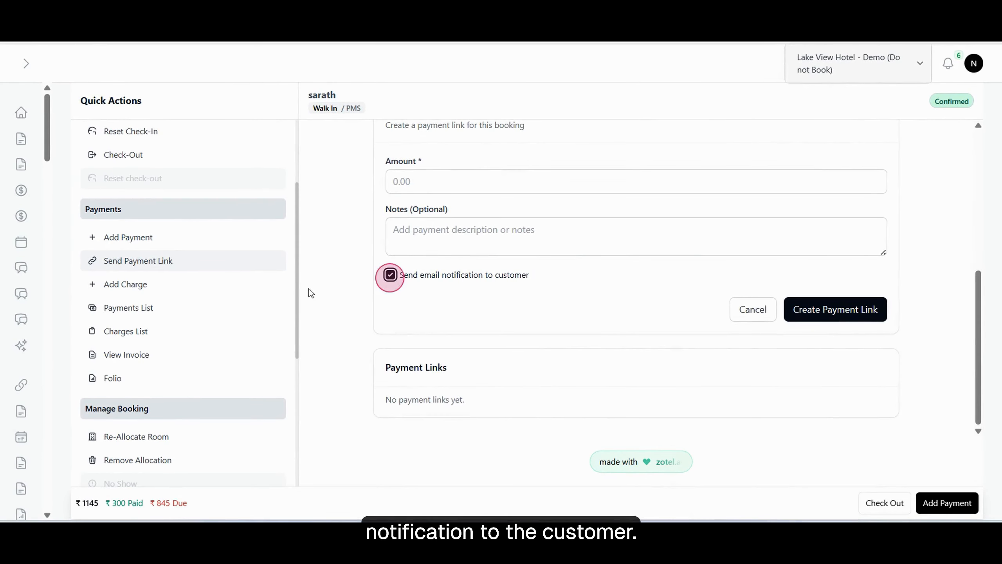
Open the Add Charge form and browse the charge type options.
click(199, 284)
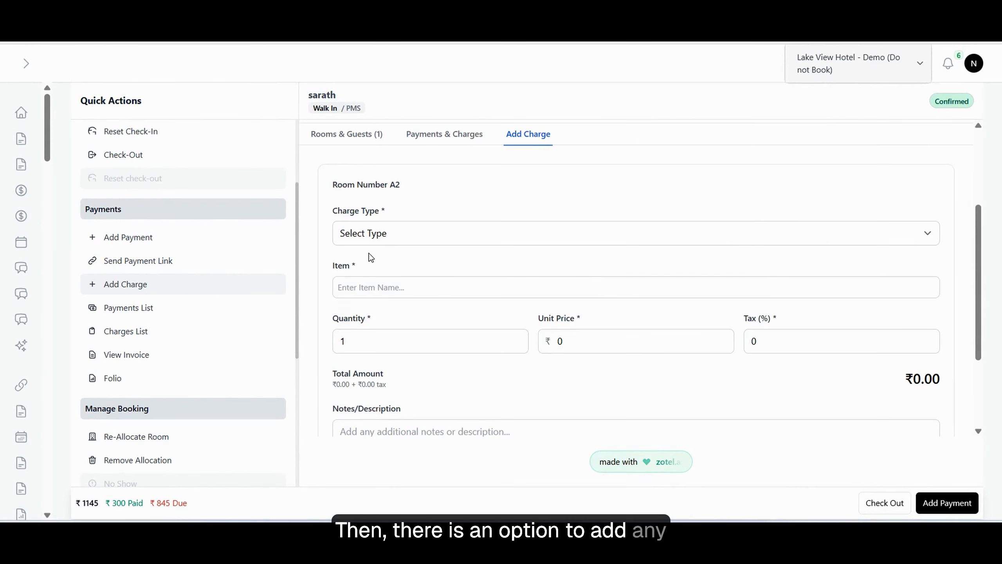
click(393, 238)
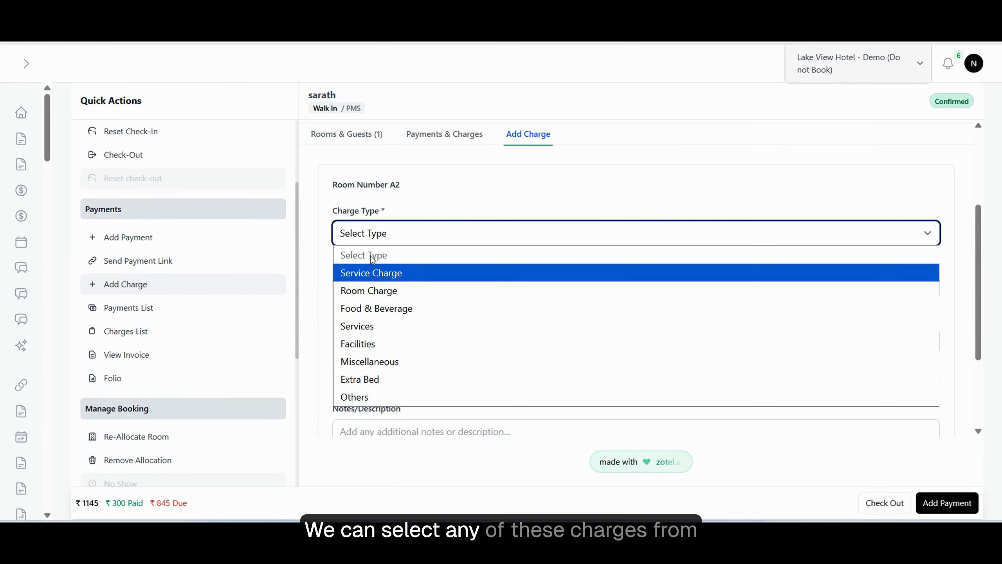
click(321, 263)
click(403, 288)
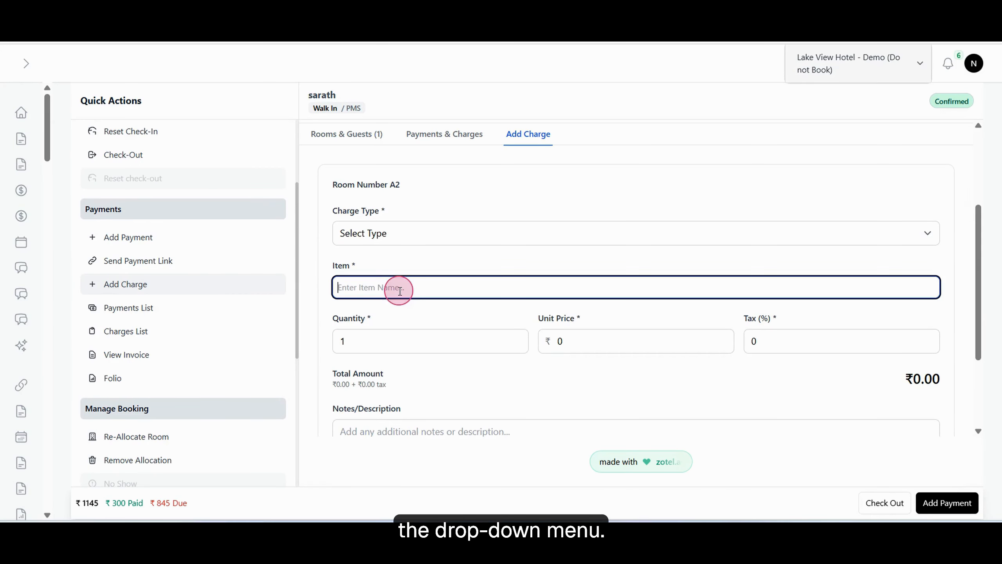
scroll(545, 359, down, 3)
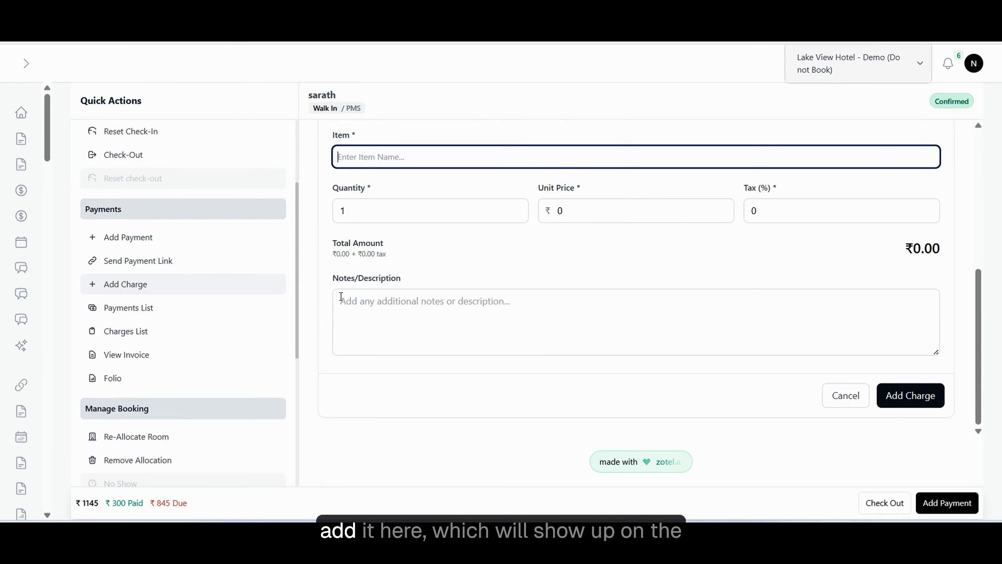
View the booking's charges list and then its payments list.
click(181, 329)
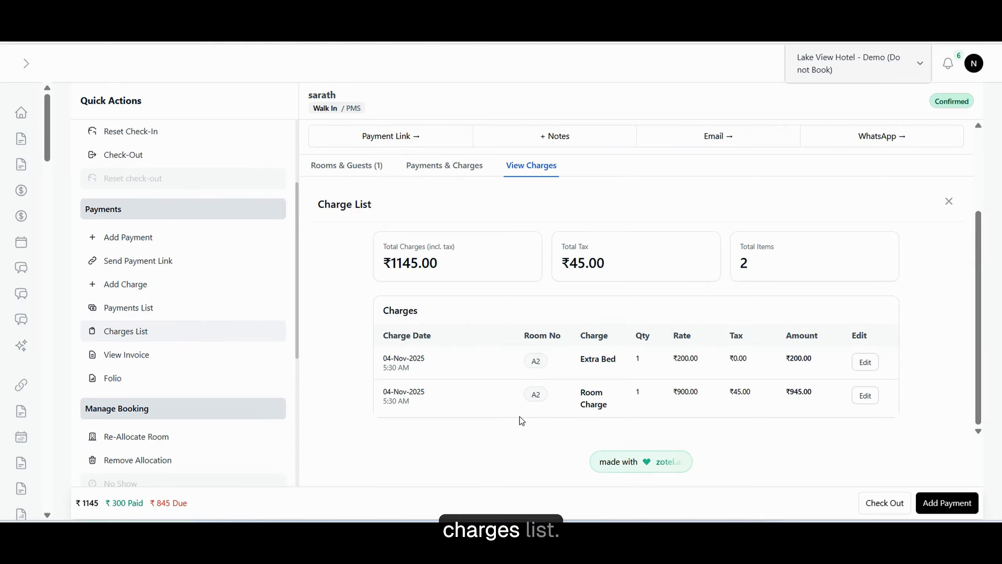
click(139, 308)
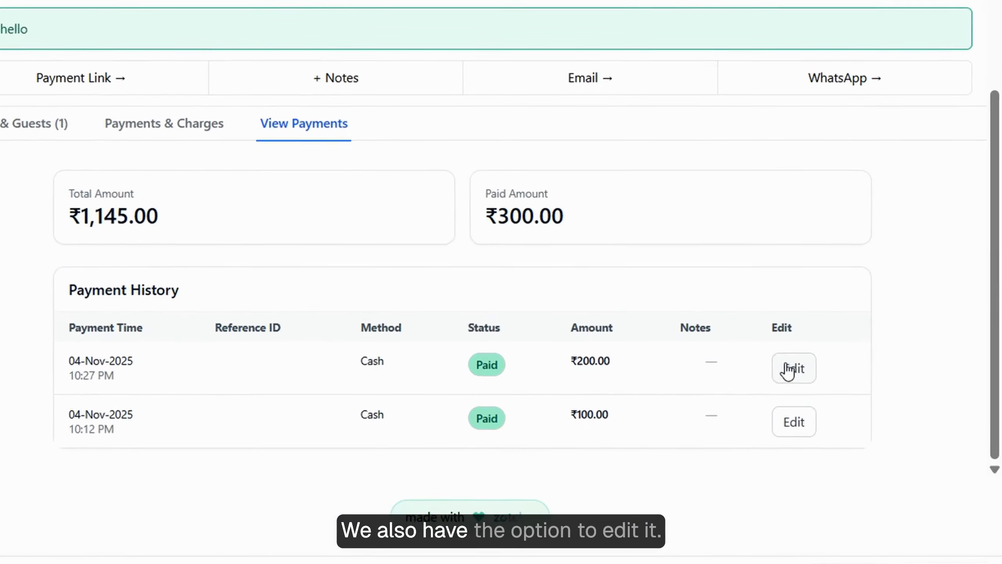
Open the booking's invoice and scroll through its details.
click(235, 364)
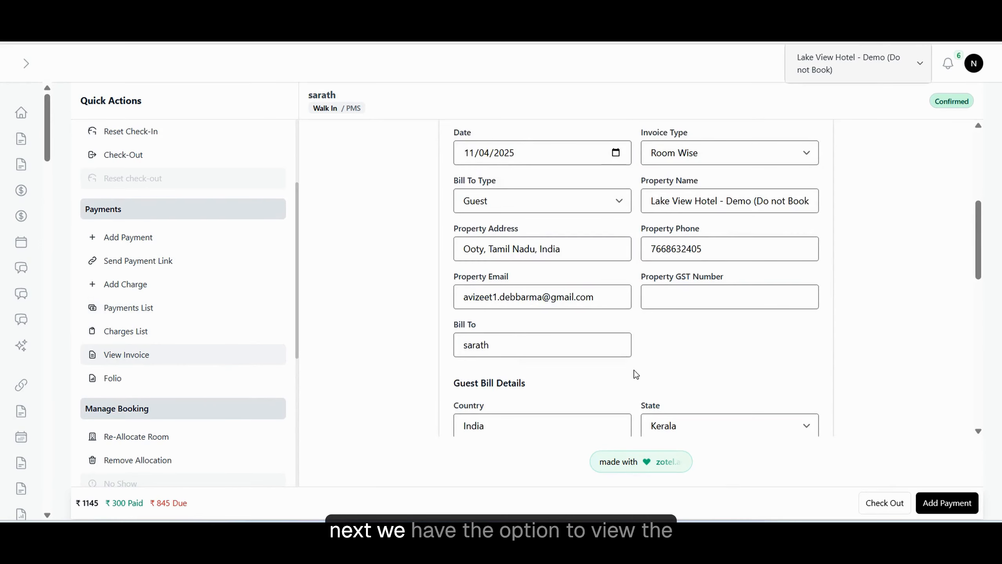
scroll(633, 376, down, 5)
scroll(761, 358, up, 5)
Open the booking's folio and scroll through it.
click(113, 379)
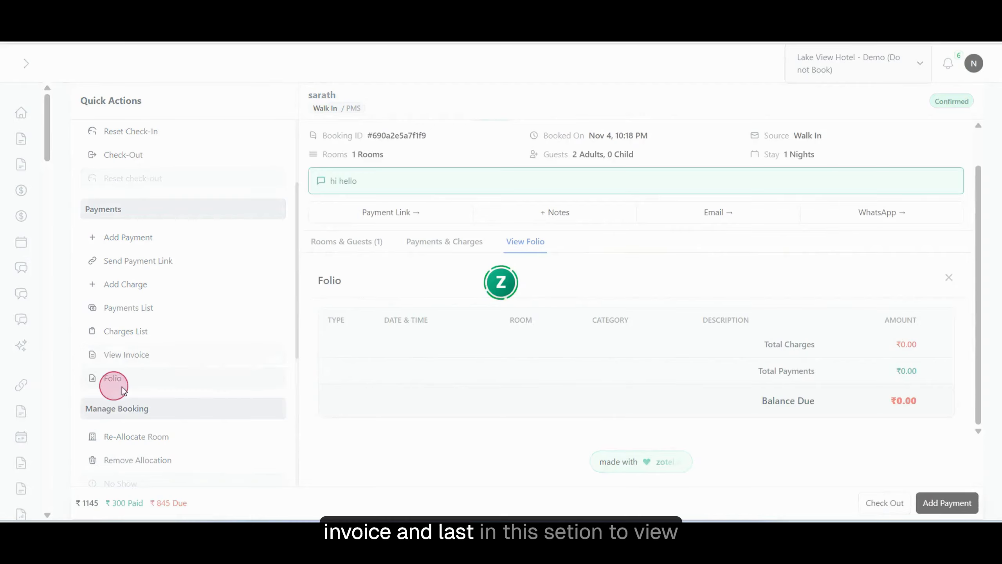
scroll(769, 367, down, 4)
scroll(768, 363, up, 1)
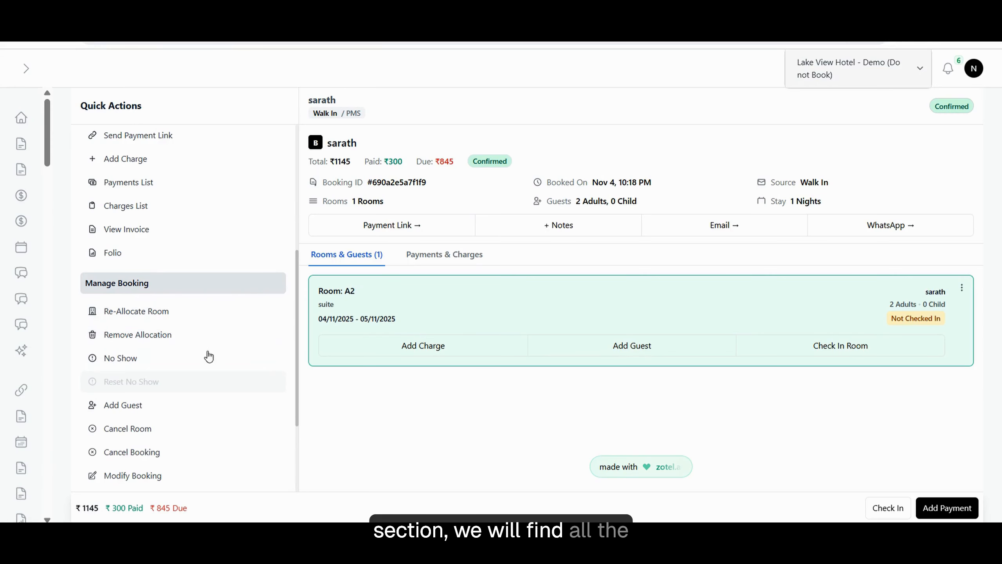
Scroll to the Manage Booking actions and open the Mark as No Show form.
scroll(219, 317, down, 3)
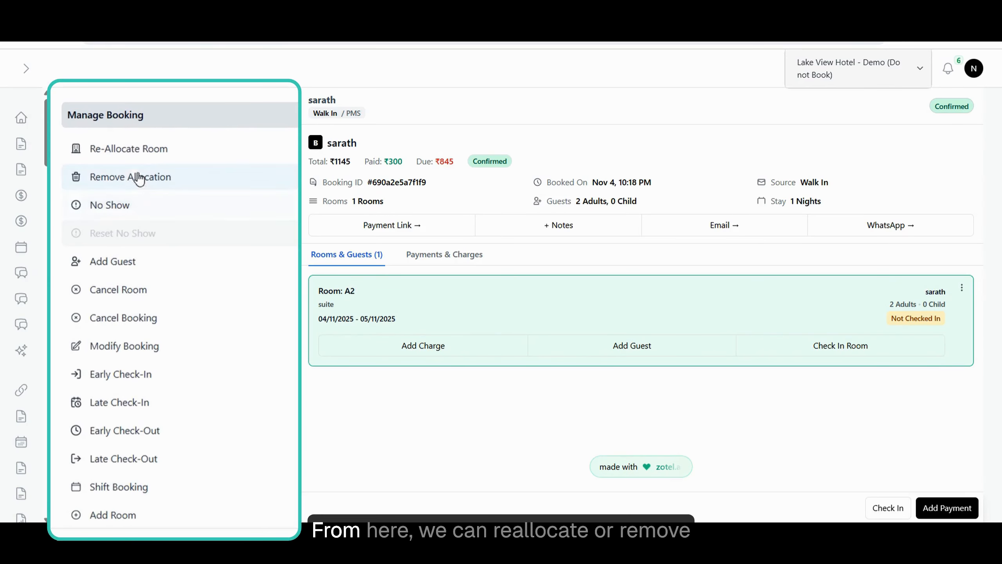
click(202, 210)
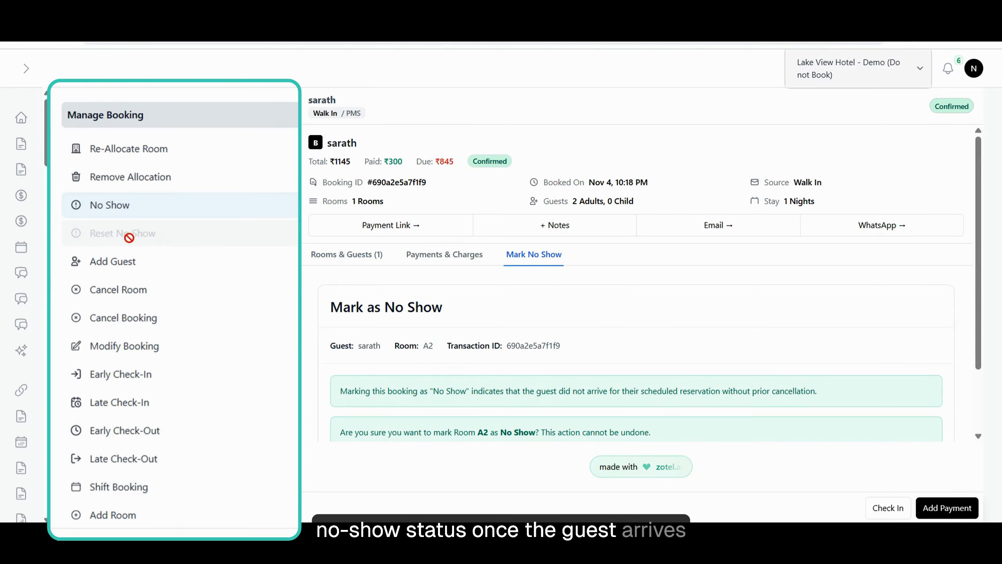
Open Add Guest, expand the existing guest's details form and scroll through its fields.
click(157, 265)
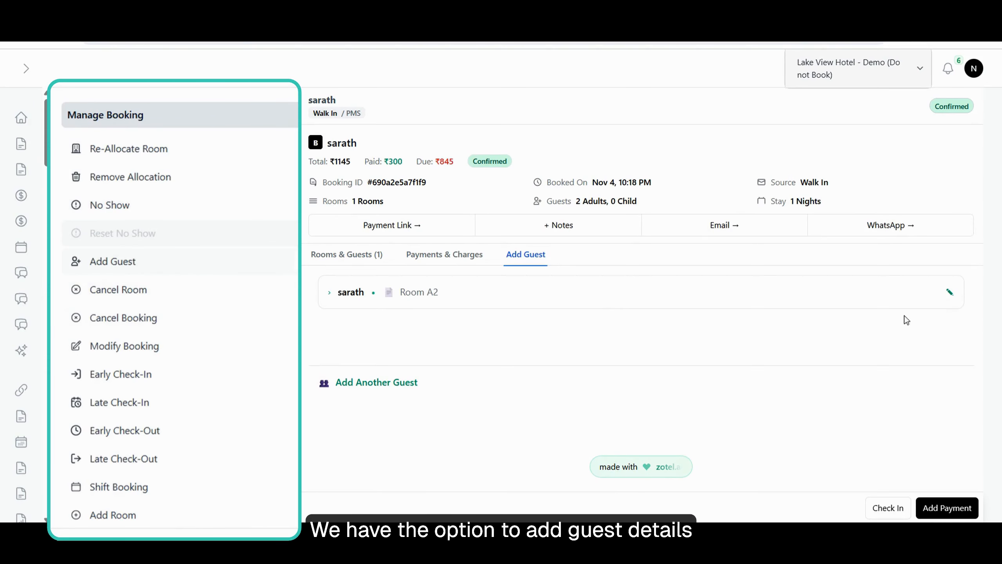
click(950, 292)
scroll(637, 366, down, 10)
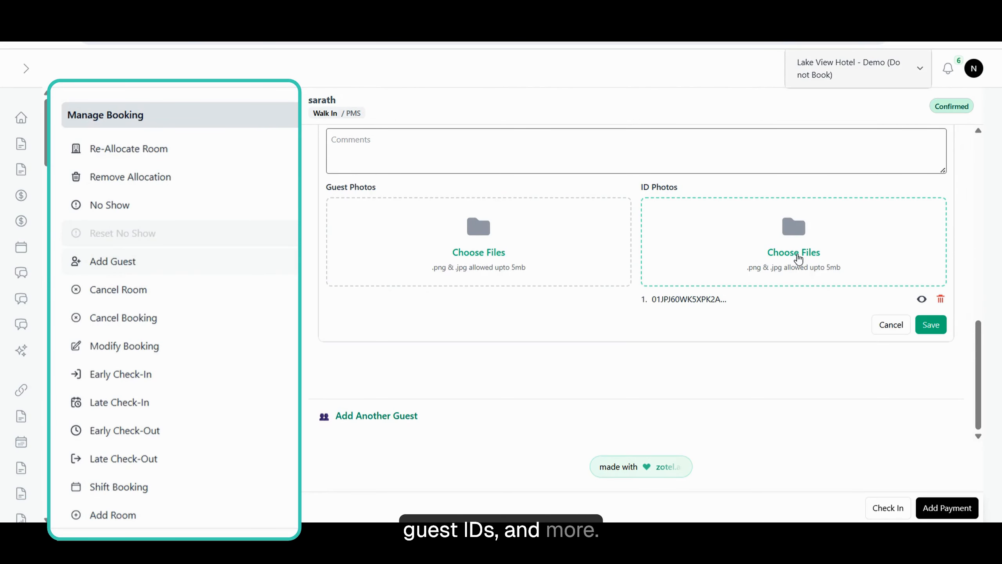
scroll(812, 307, up, 10)
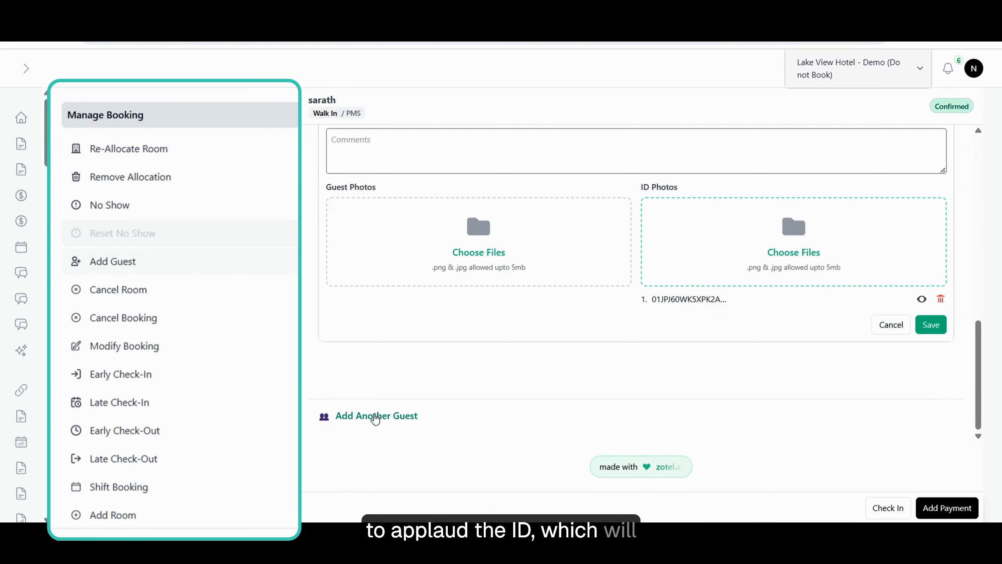
scroll(373, 419, up, 6)
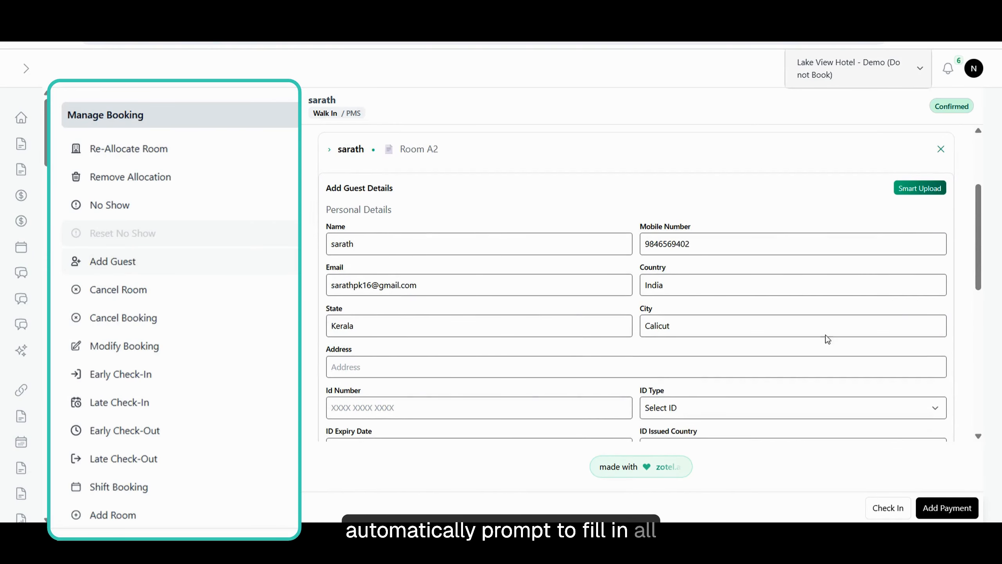
Open the Cancel Room form and then the Cancel Booking form.
click(130, 292)
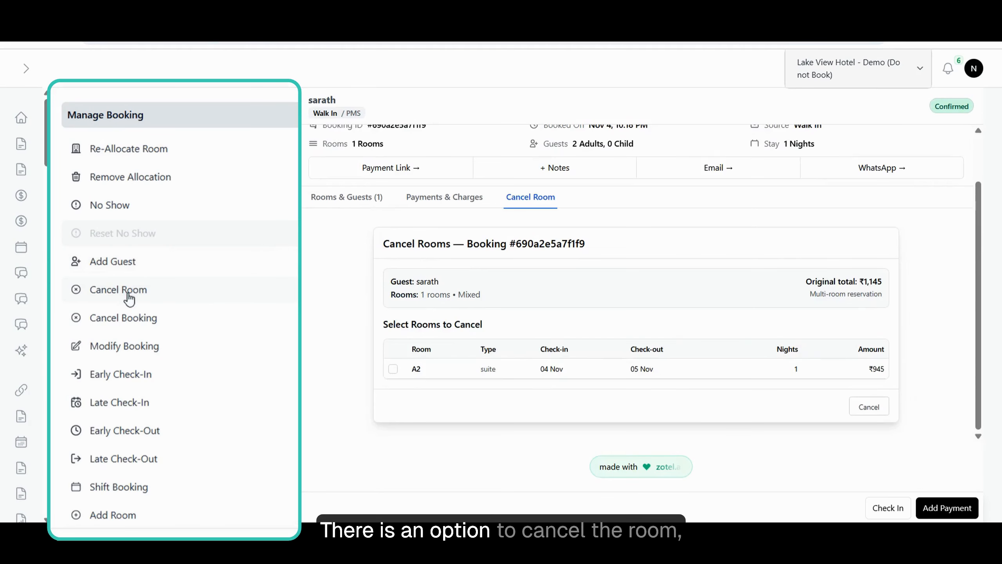
click(149, 319)
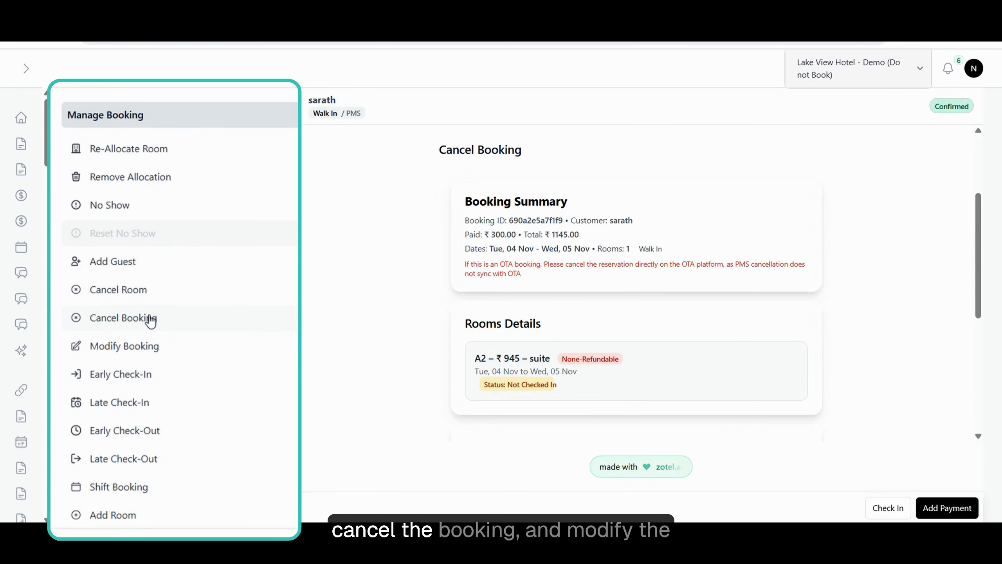
Open the Modify Booking dialog, browse the room type, adults and children options, then close it.
click(159, 341)
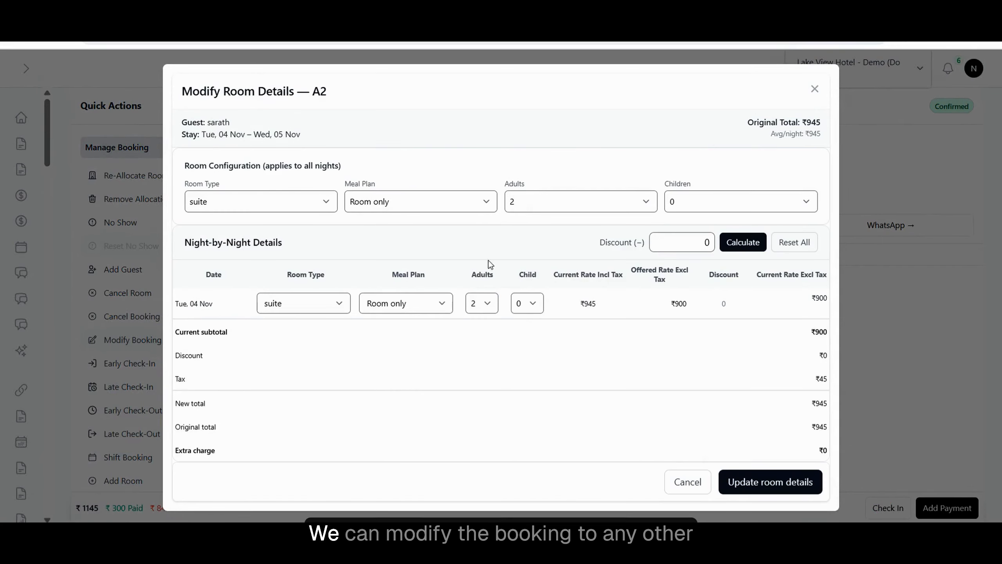
click(318, 200)
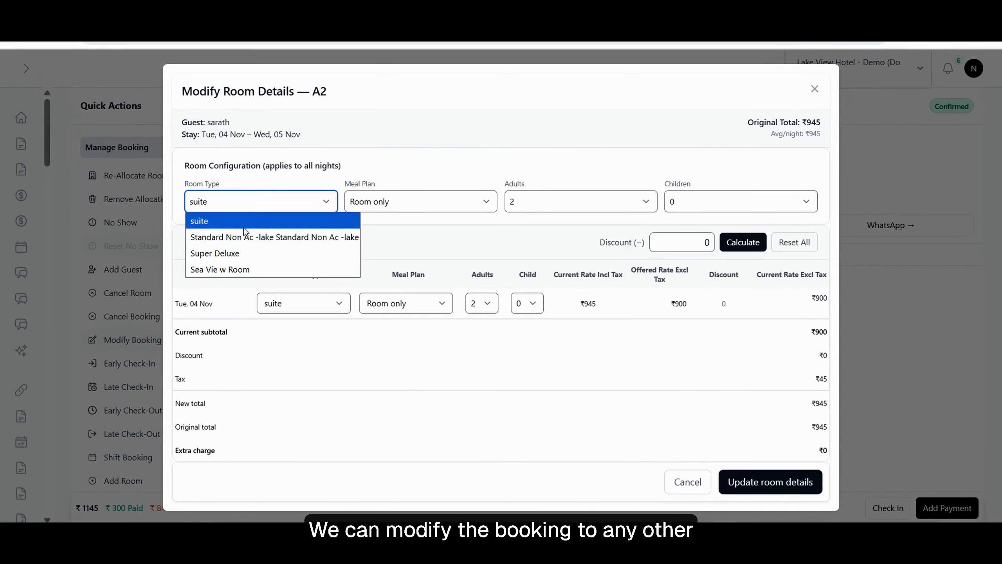
click(551, 205)
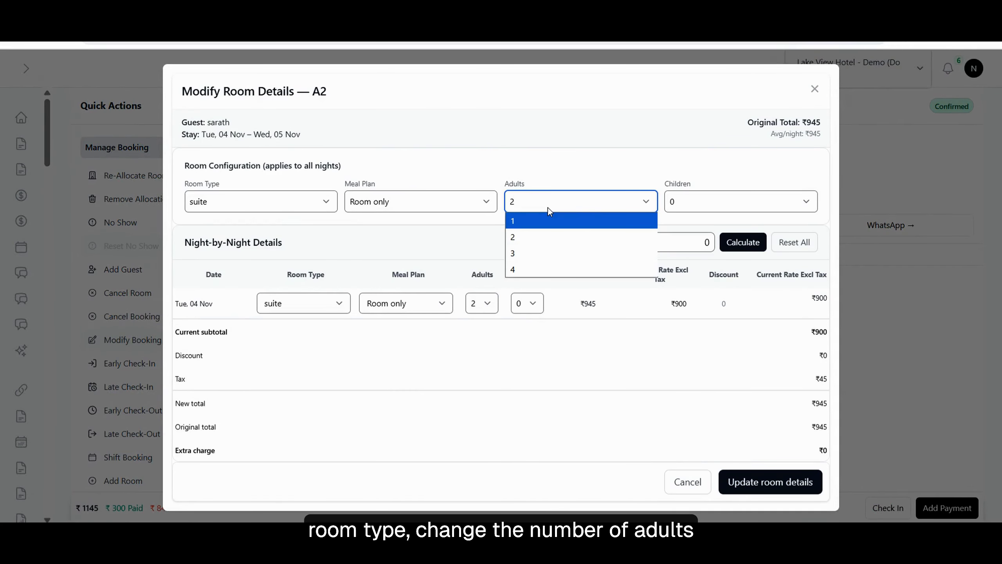
click(725, 201)
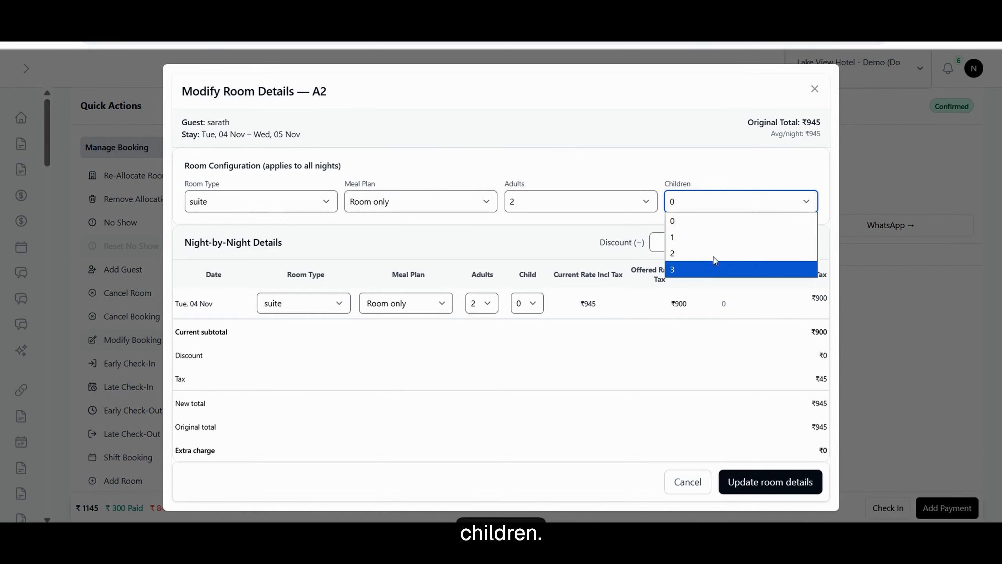
click(645, 227)
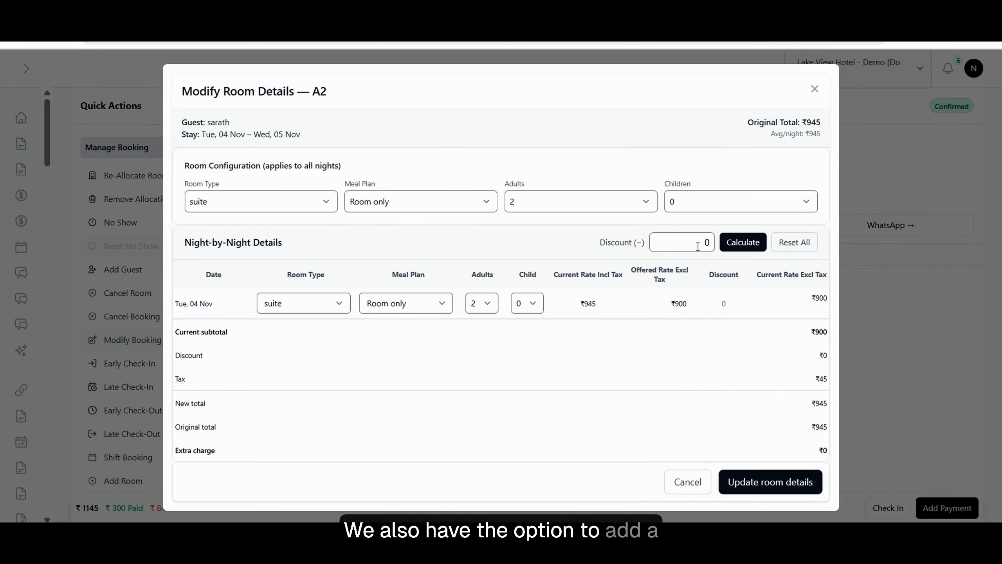
click(814, 90)
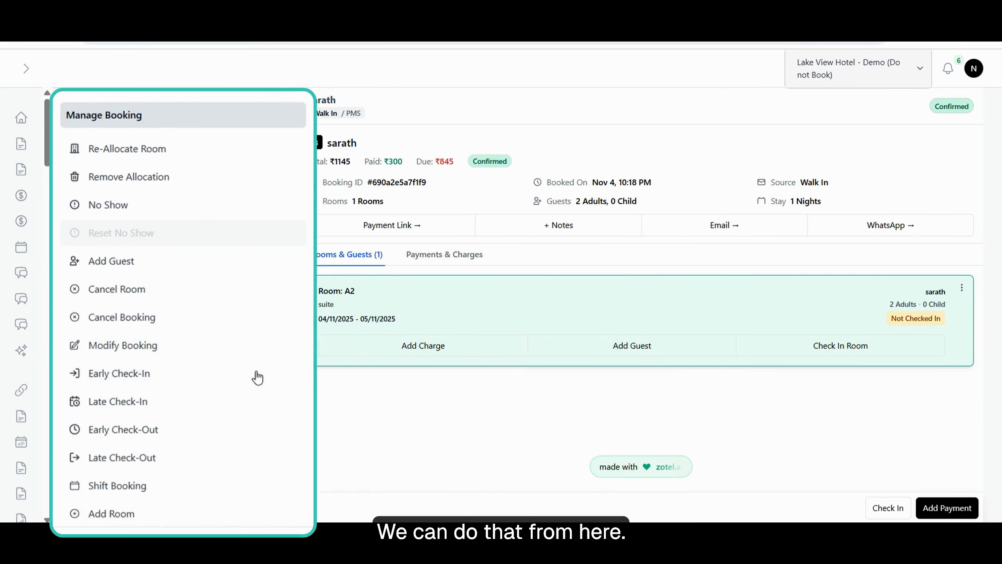
Open the Late Check-In and Shift Booking dialogs, closing each without changes.
click(170, 391)
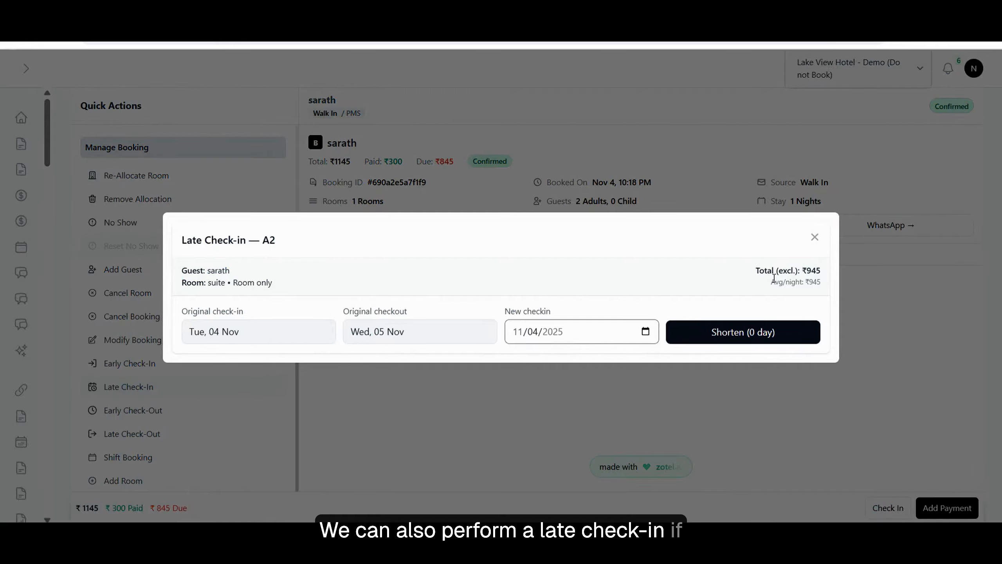
click(212, 368)
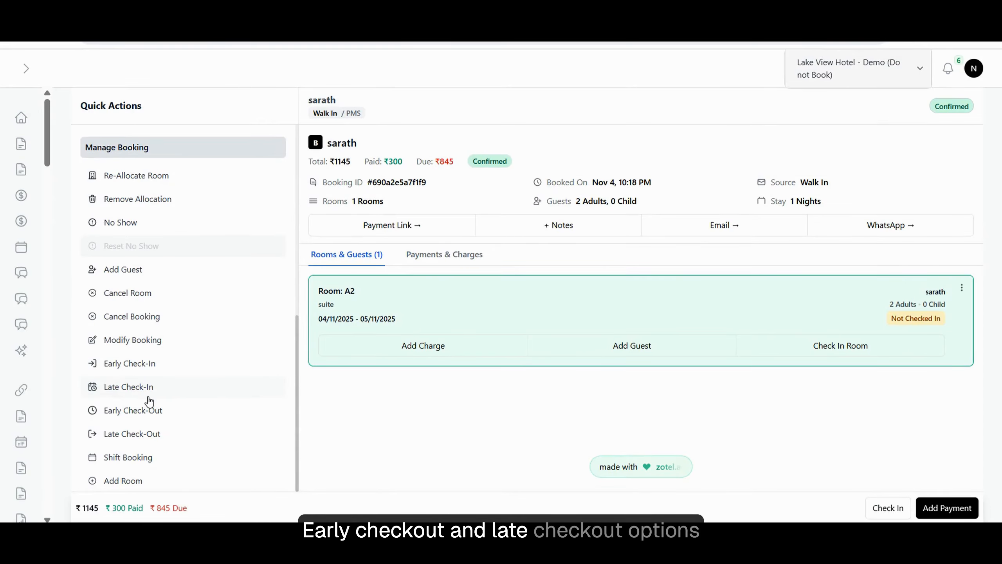
click(164, 459)
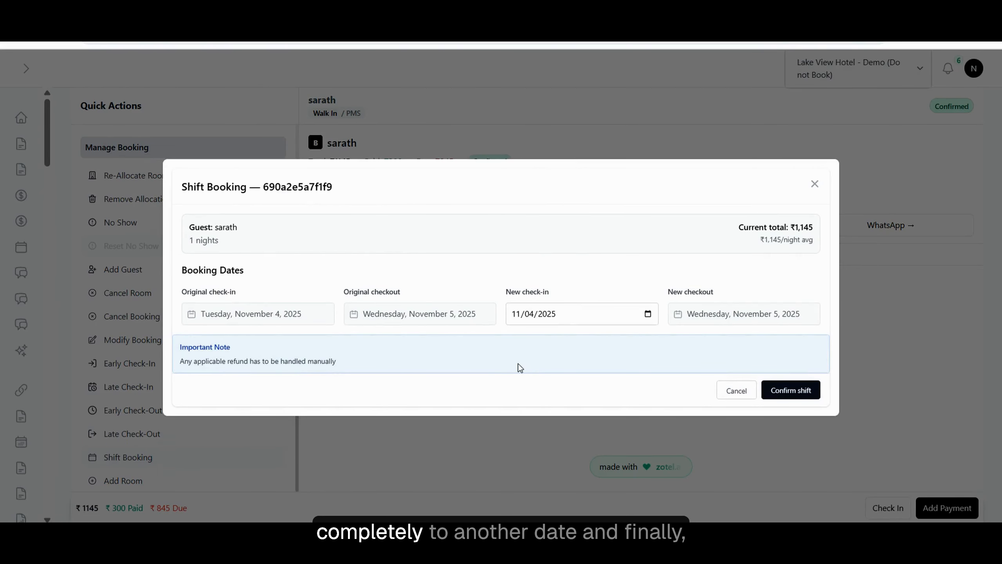
click(808, 185)
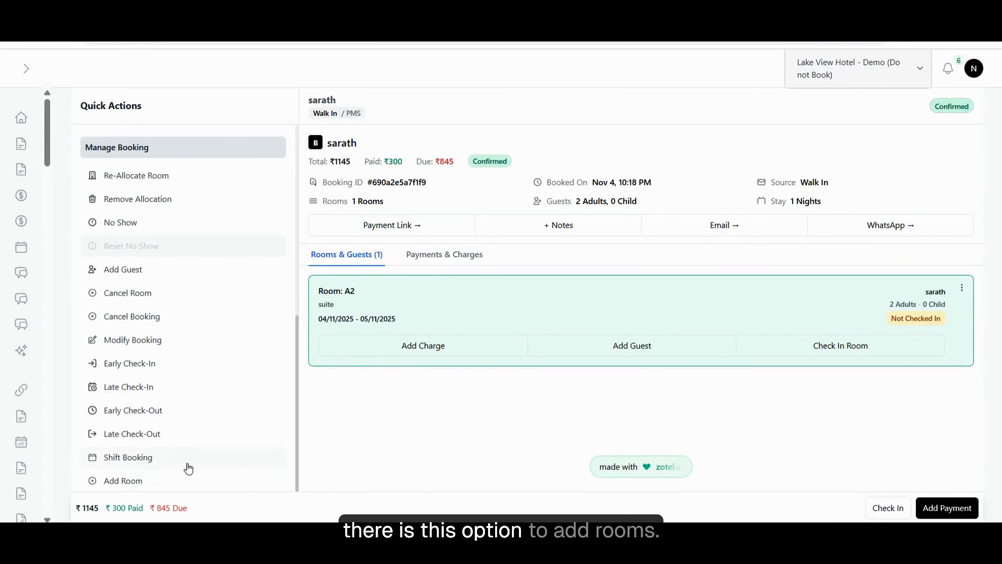
Open the Add Room dialog and close it without changes.
click(164, 476)
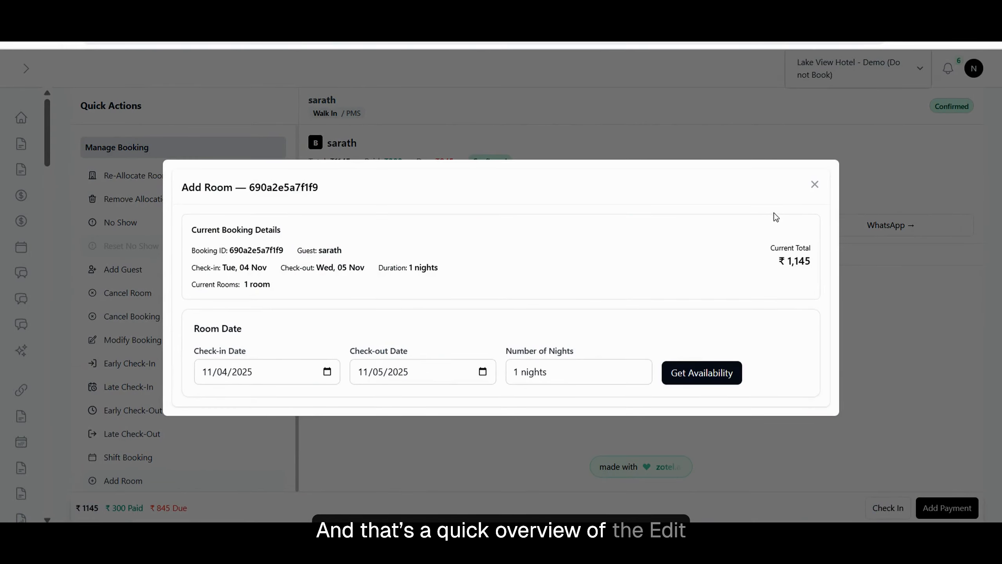
click(815, 184)
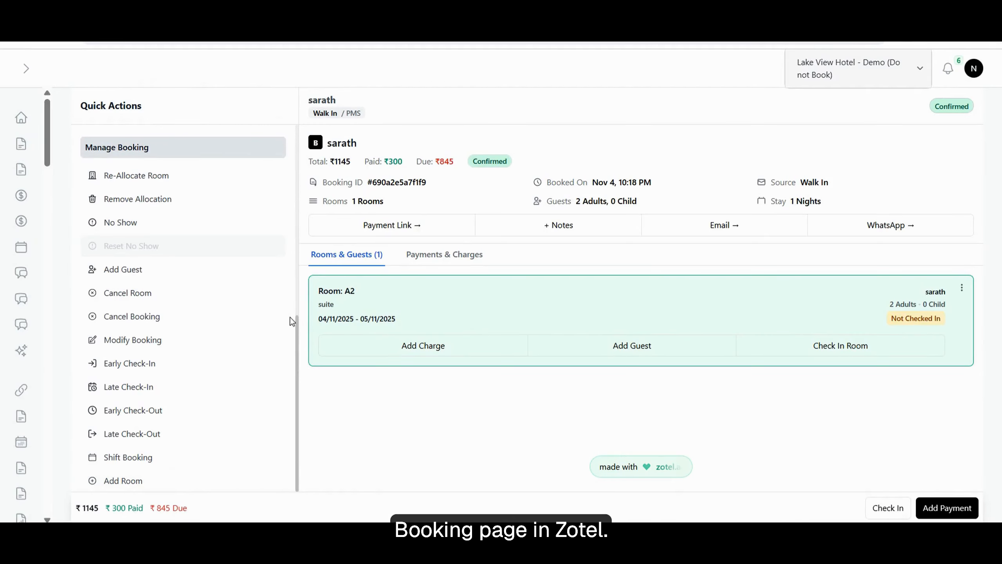